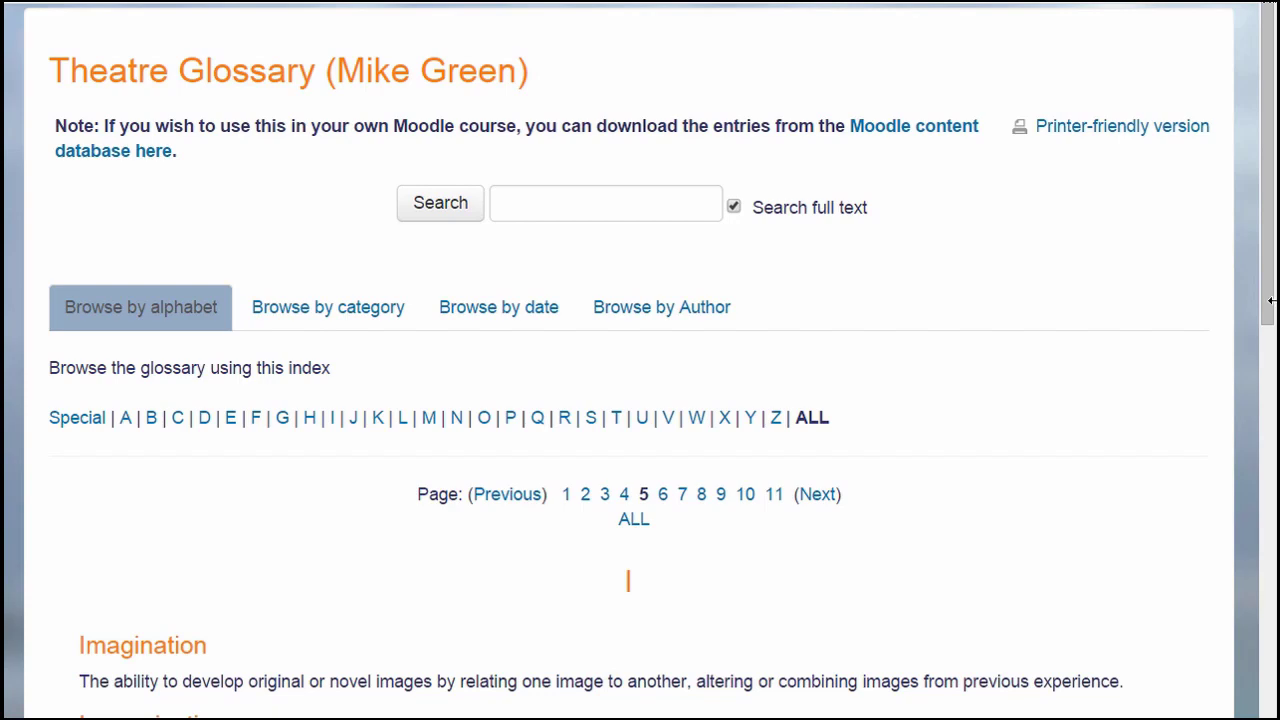
- Scroll through the Theatre Glossary page and its browsing options
{"action": "mouse_move", "coordinate": [1268, 303]}
{"action": "left_mouse_down"}
{"action": "mouse_move", "coordinate": [1258, 412]}
{"action": "mouse_move", "coordinate": [1275, 316]}
{"action": "left_mouse_up"}
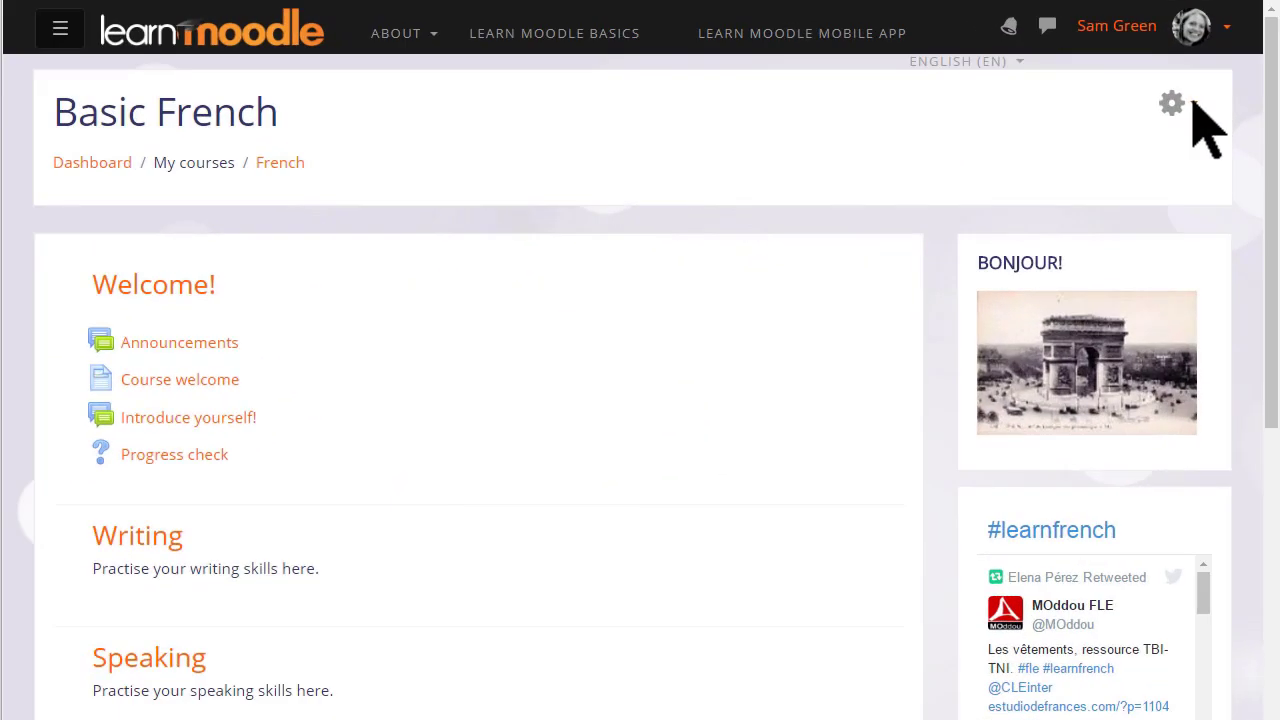
- Turn editing on for Basic French and open the activity chooser under Writing
{"action": "left_click", "coordinate": [1188, 106]}
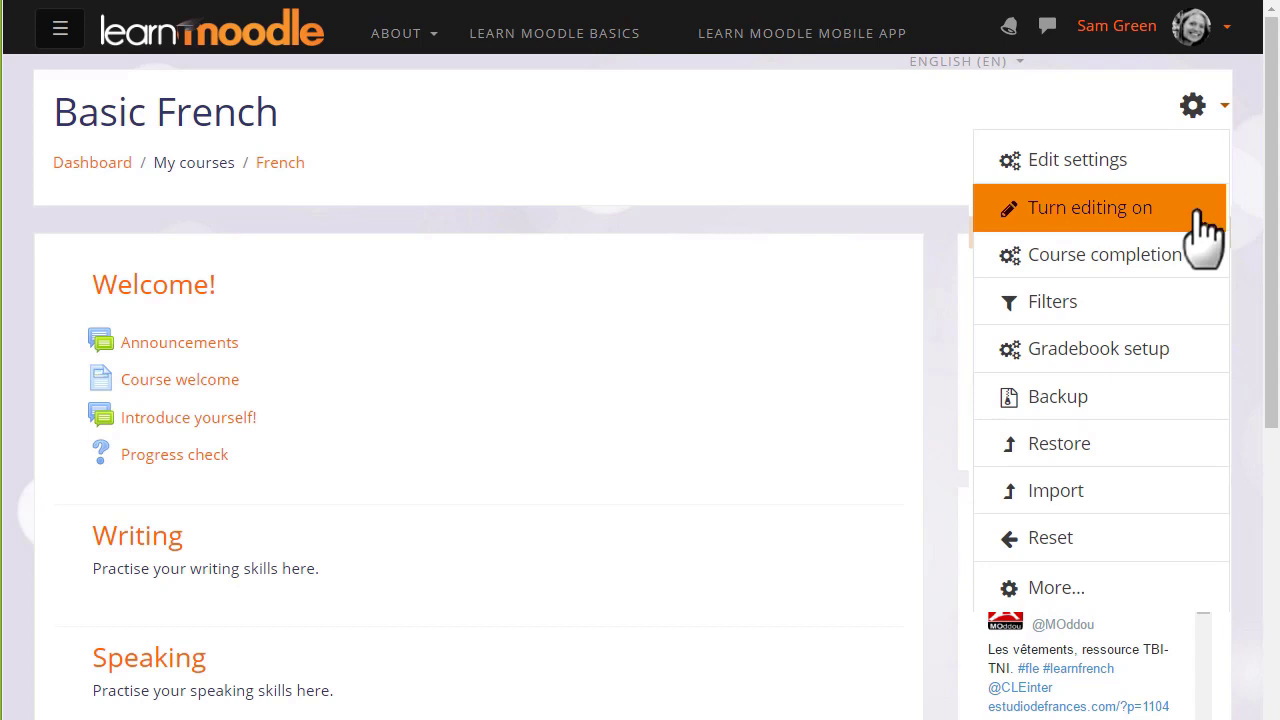
{"action": "left_click", "coordinate": [1205, 232]}
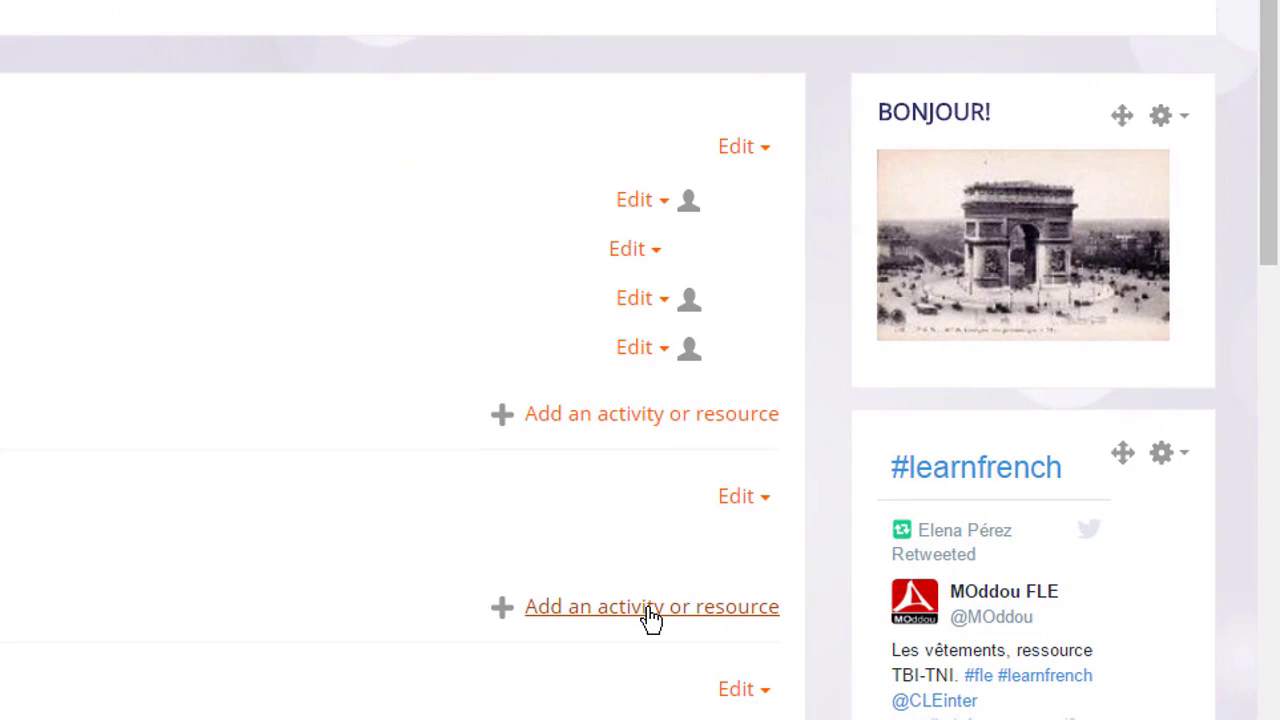
{"action": "left_click", "coordinate": [648, 608]}
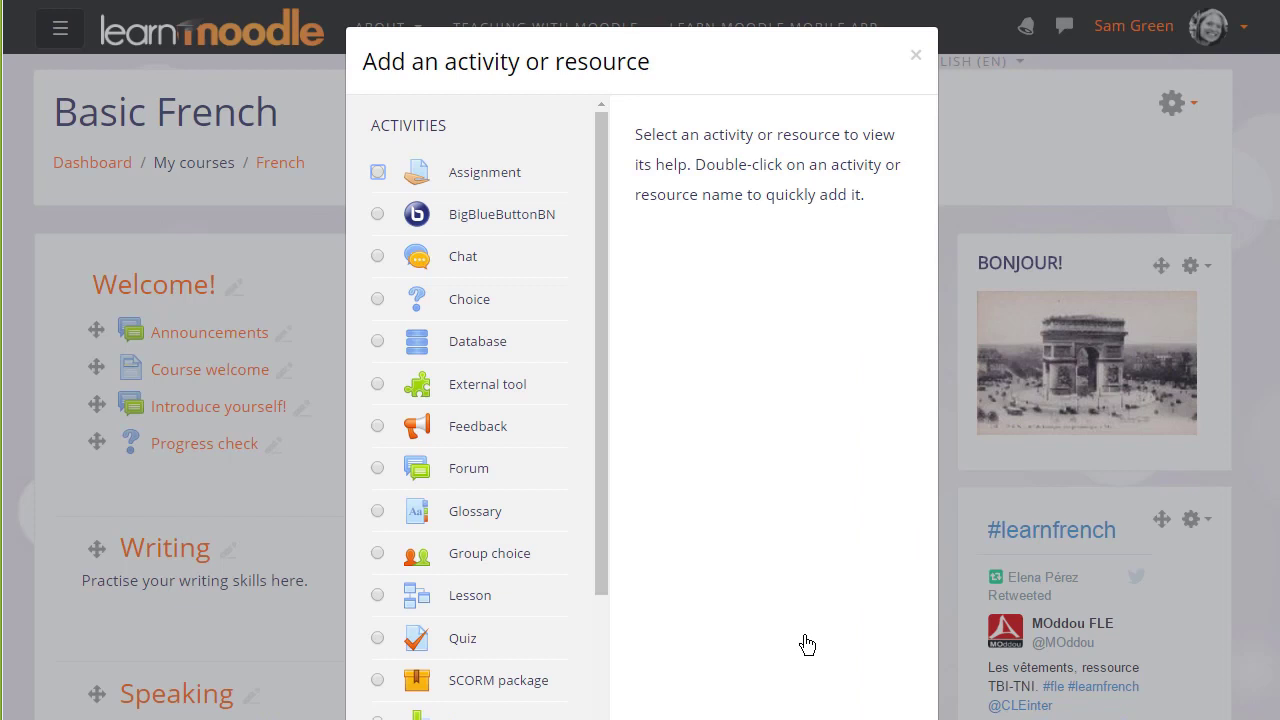
- Choose Glossary as the new activity type for the Writing section
{"action": "left_click", "coordinate": [377, 511]}
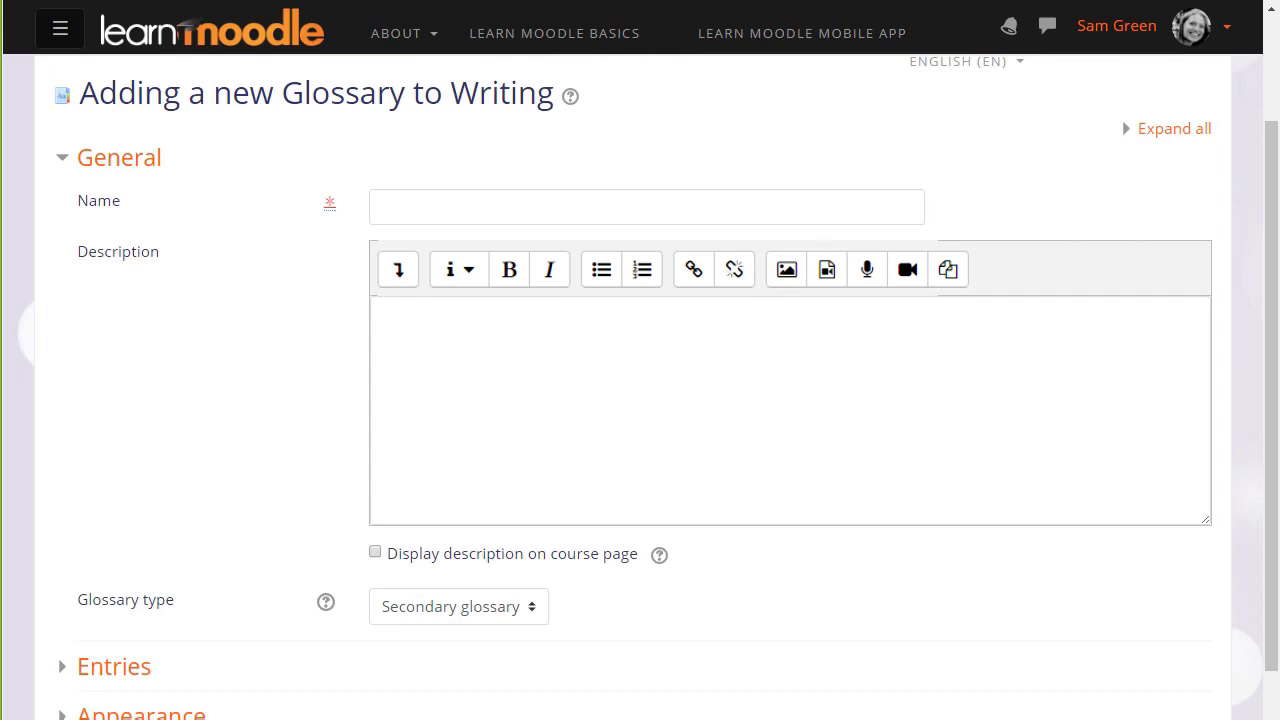
- Name the glossary 'Key grammar terms' with description 'Add a grammar term here with an explanation and example if possible'
{"action": "left_click", "coordinate": [587, 220]}
{"action": "type", "text": "Key grammar terms"}
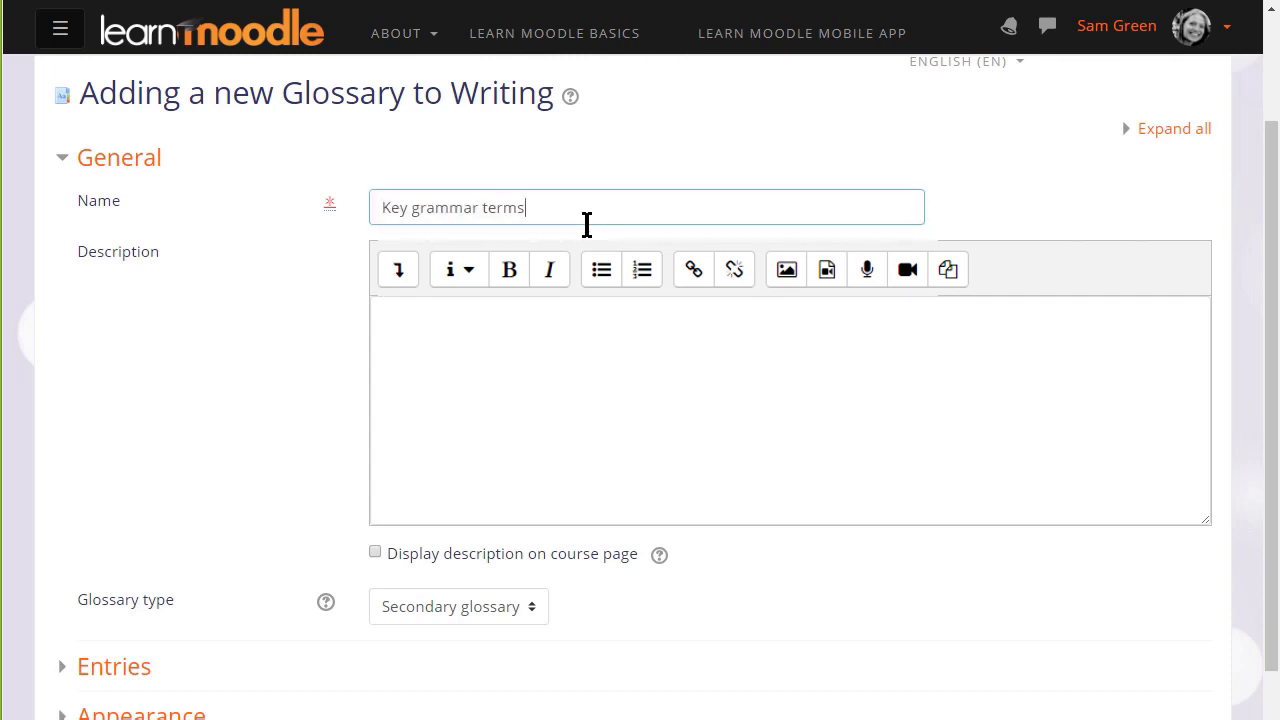
{"action": "left_click", "coordinate": [566, 372]}
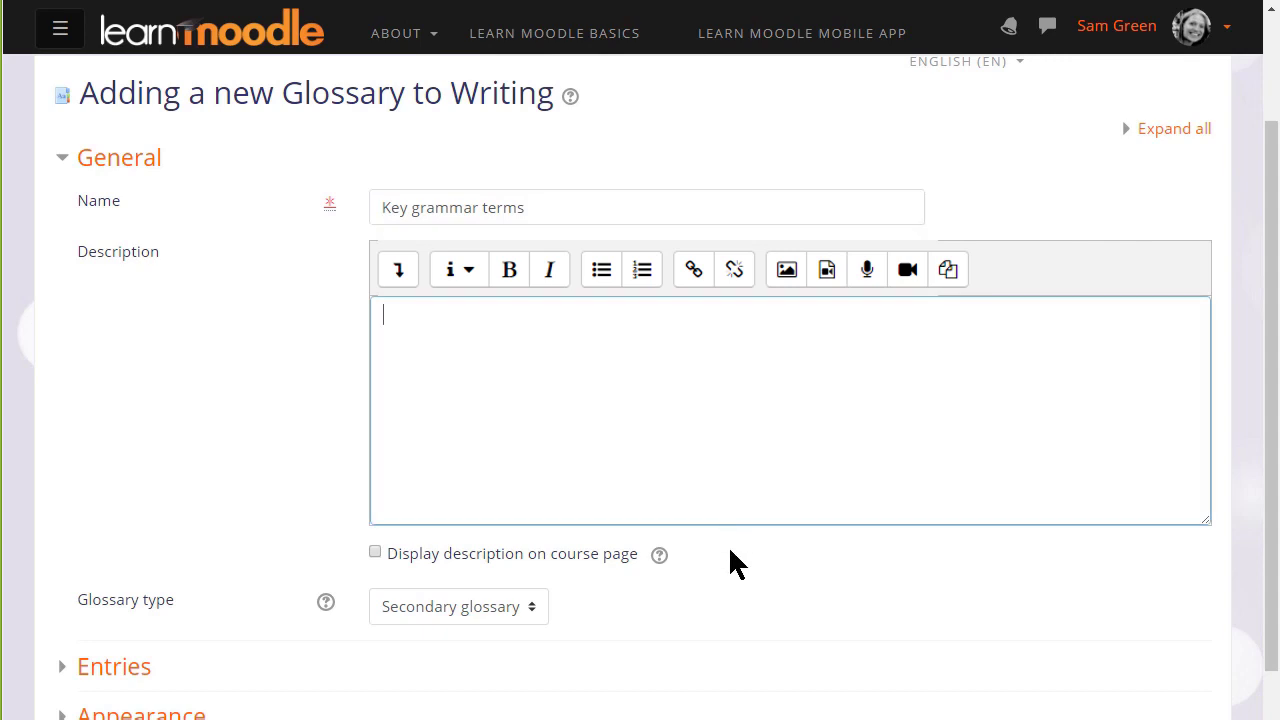
{"action": "type", "text": "Add a grammar term here with an explan"}
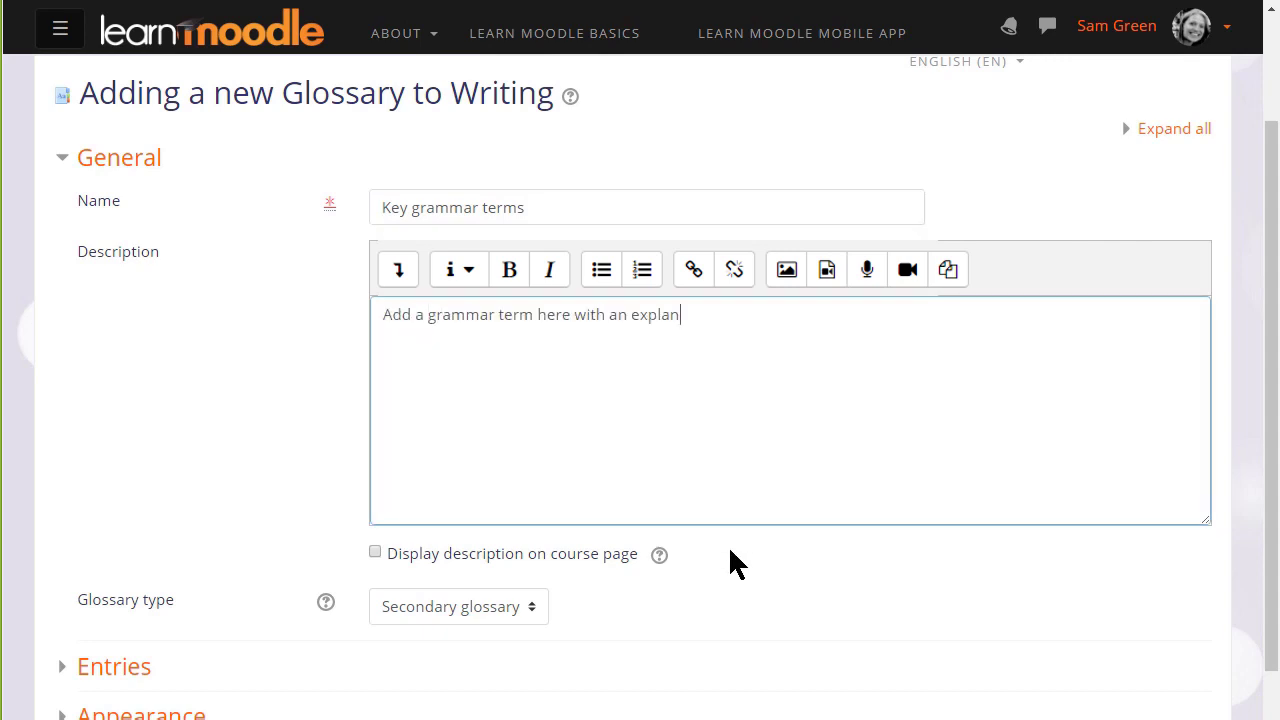
{"action": "type", "text": "ation and example if possible."}
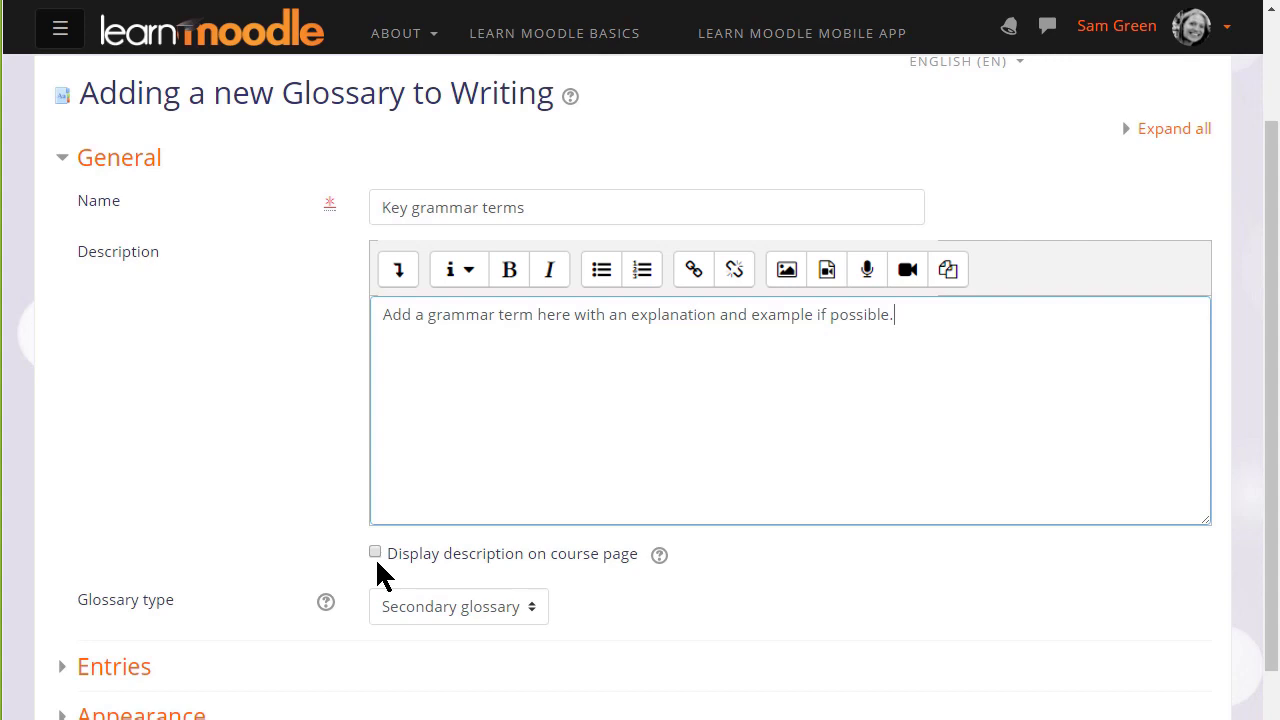
{"action": "scroll", "coordinate": [375, 557], "scroll_direction": "down", "scroll_amount": 4}
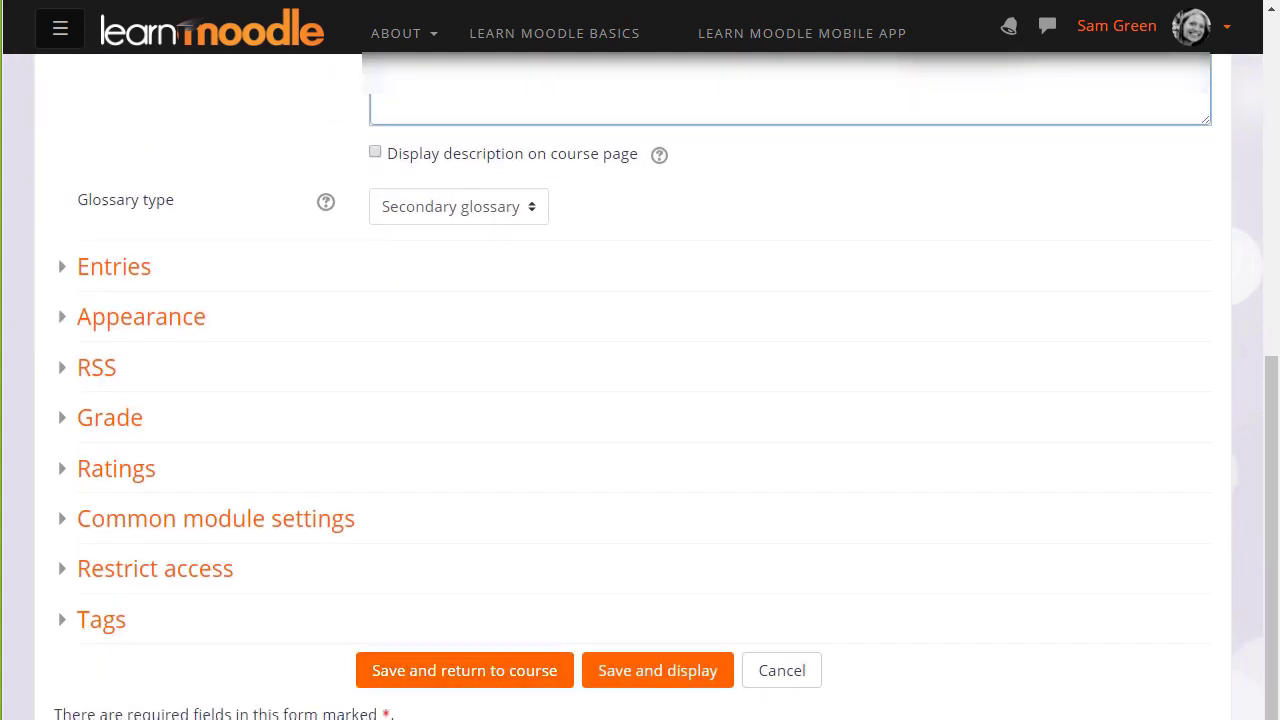
{"action": "scroll", "coordinate": [640, 400], "scroll_direction": "down", "scroll_amount": 1}
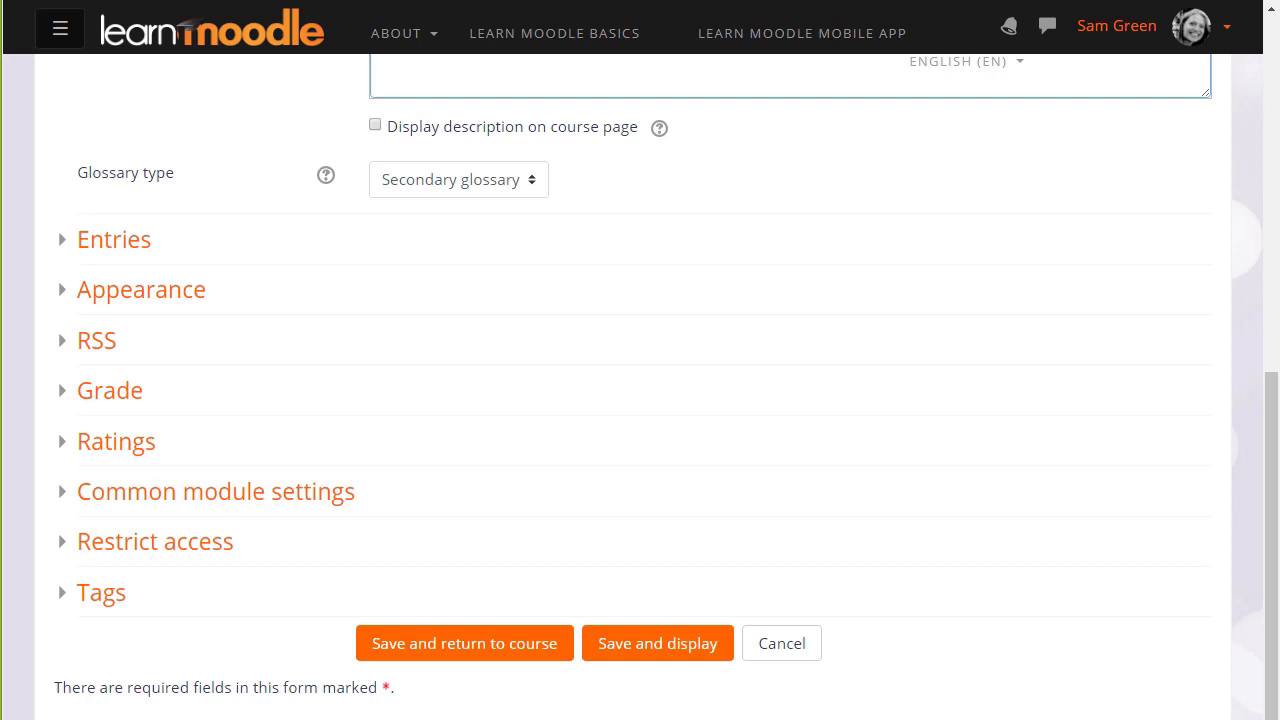
- Review the Entries and Appearance settings, keep defaults, and save and display the glossary
{"action": "left_click", "coordinate": [125, 247]}
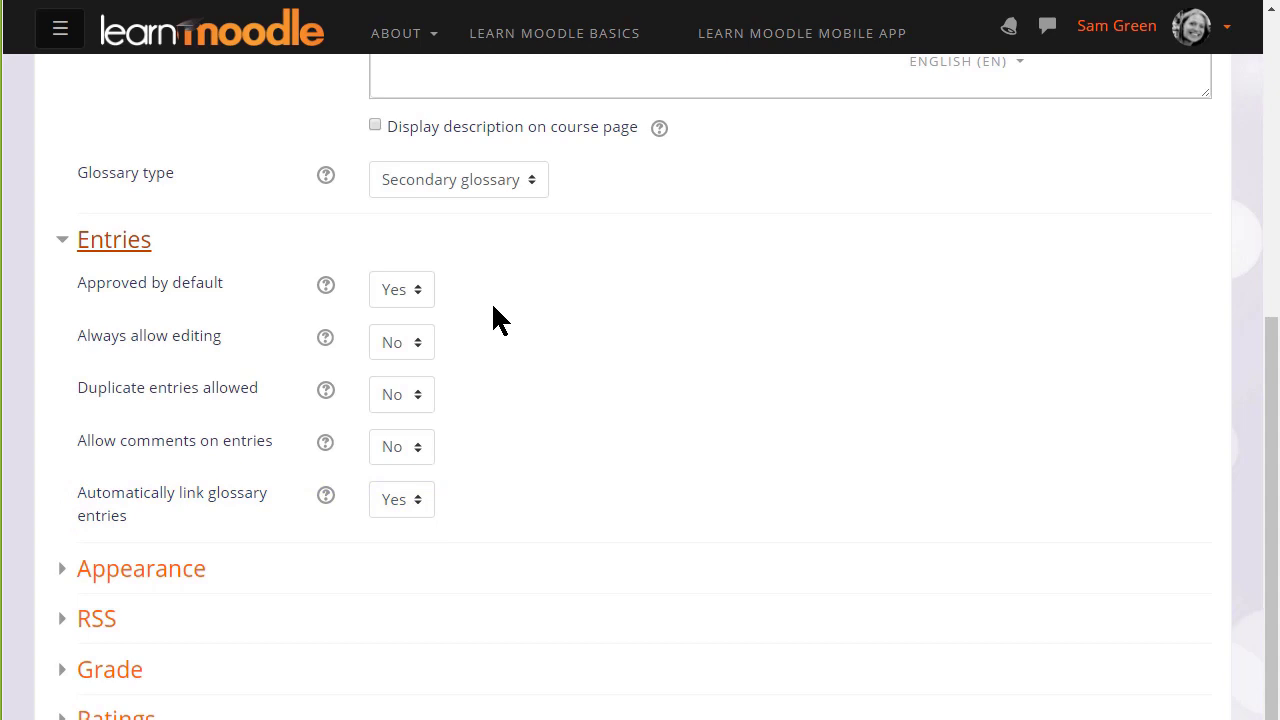
{"action": "left_click", "coordinate": [109, 245]}
{"action": "left_click", "coordinate": [122, 288]}
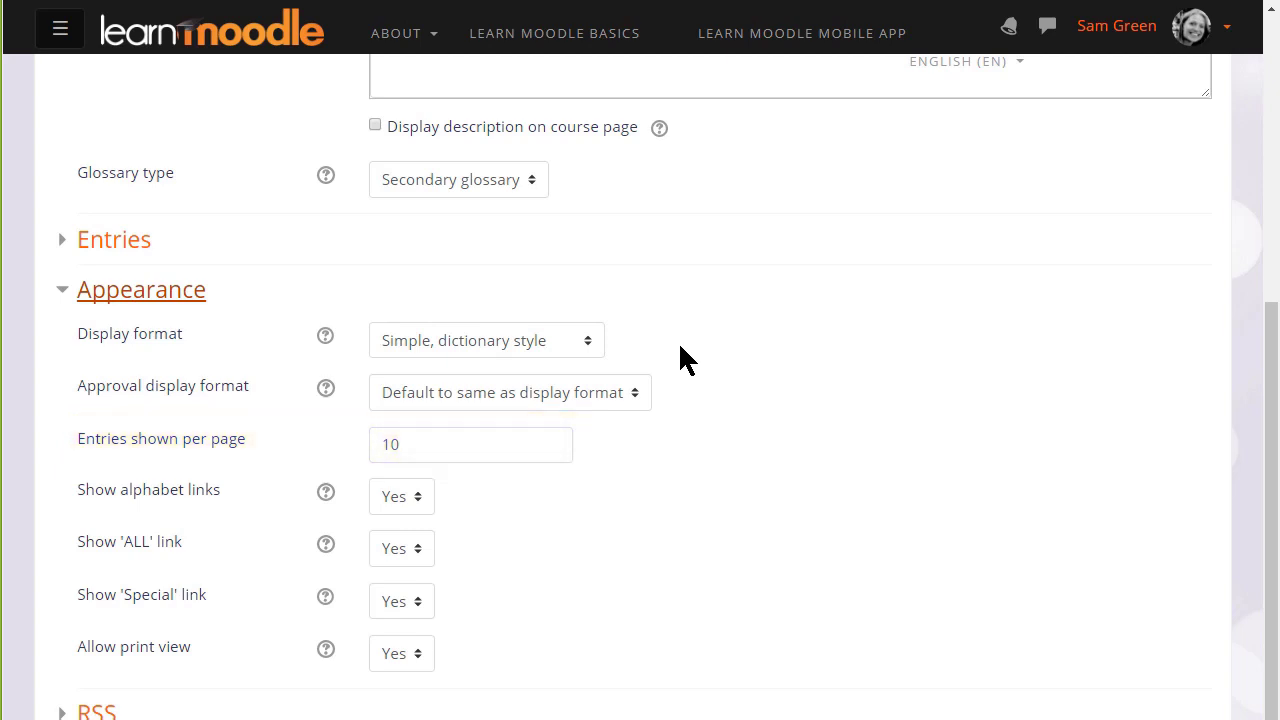
{"action": "left_click", "coordinate": [165, 308]}
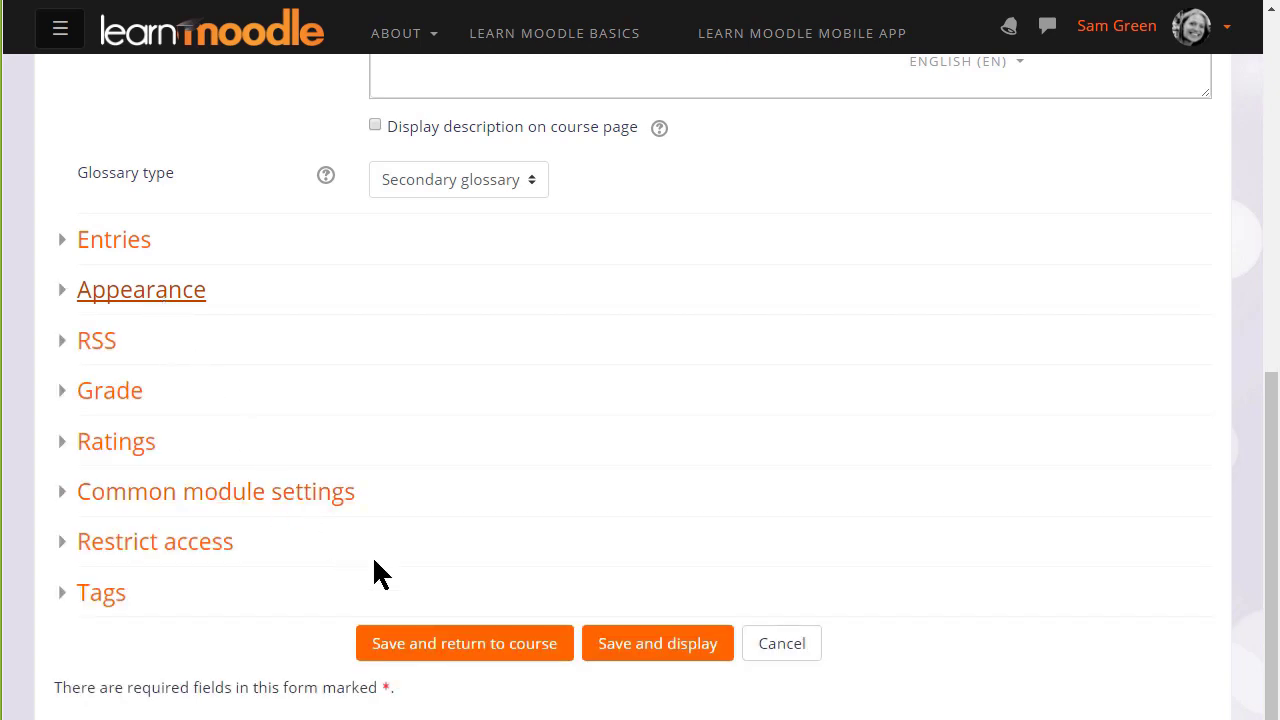
{"action": "left_click", "coordinate": [620, 650]}
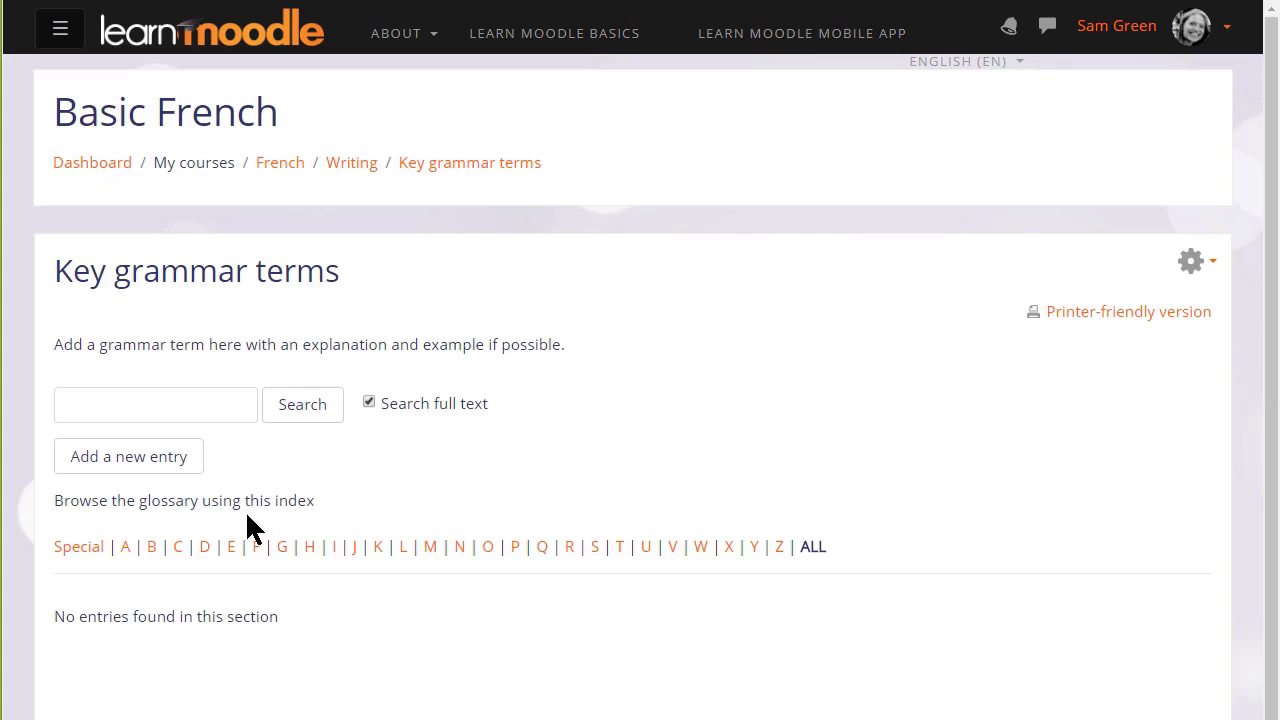
- Add entry 'Adjective' defined as 'A word that describes a noun, such as Big or Old or Happy'
{"action": "left_click", "coordinate": [170, 470]}
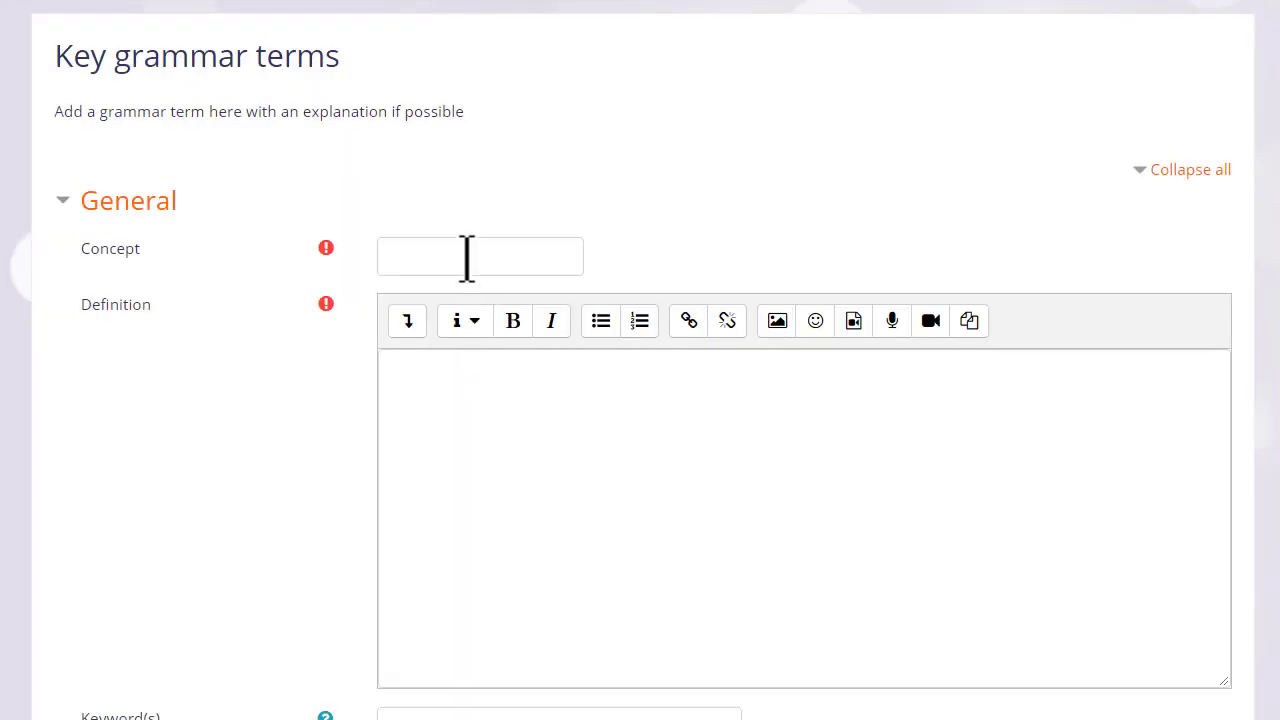
{"action": "left_click", "coordinate": [466, 259]}
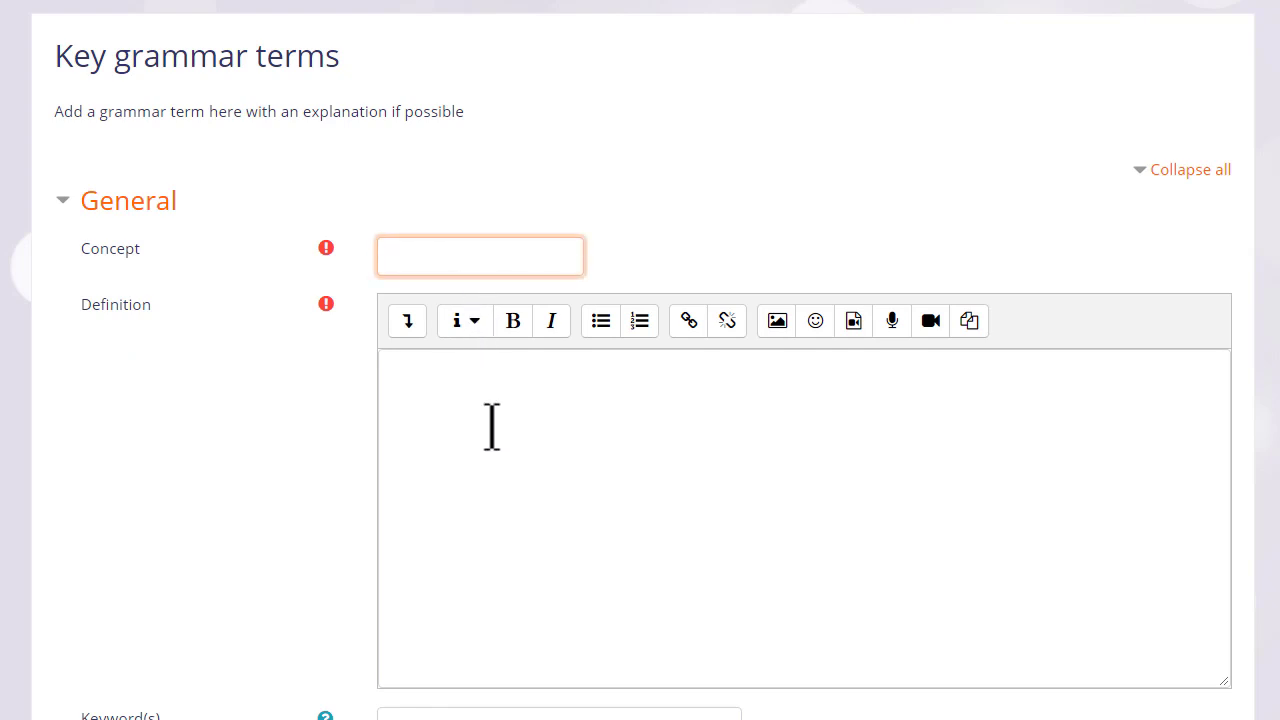
{"action": "type", "text": "Adjective"}
{"action": "left_click", "coordinate": [492, 427]}
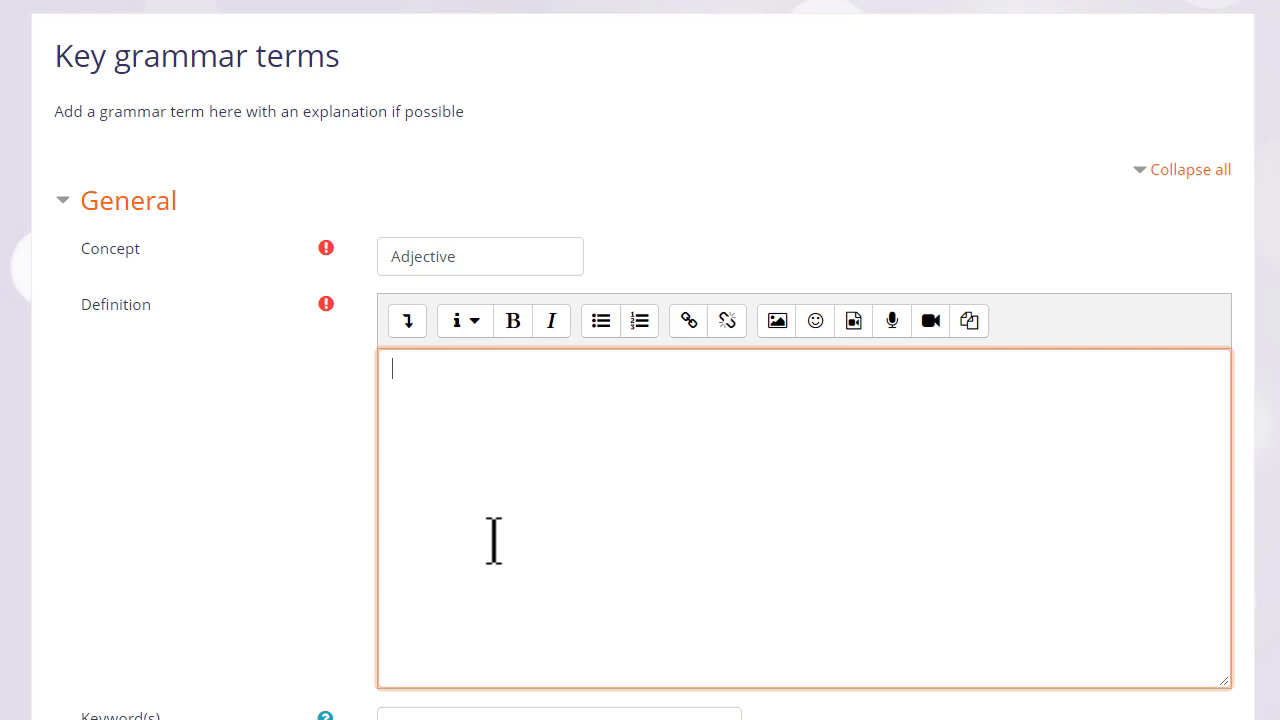
{"action": "type", "text": "A word that describes a noun, such as Big or Old or Happy"}
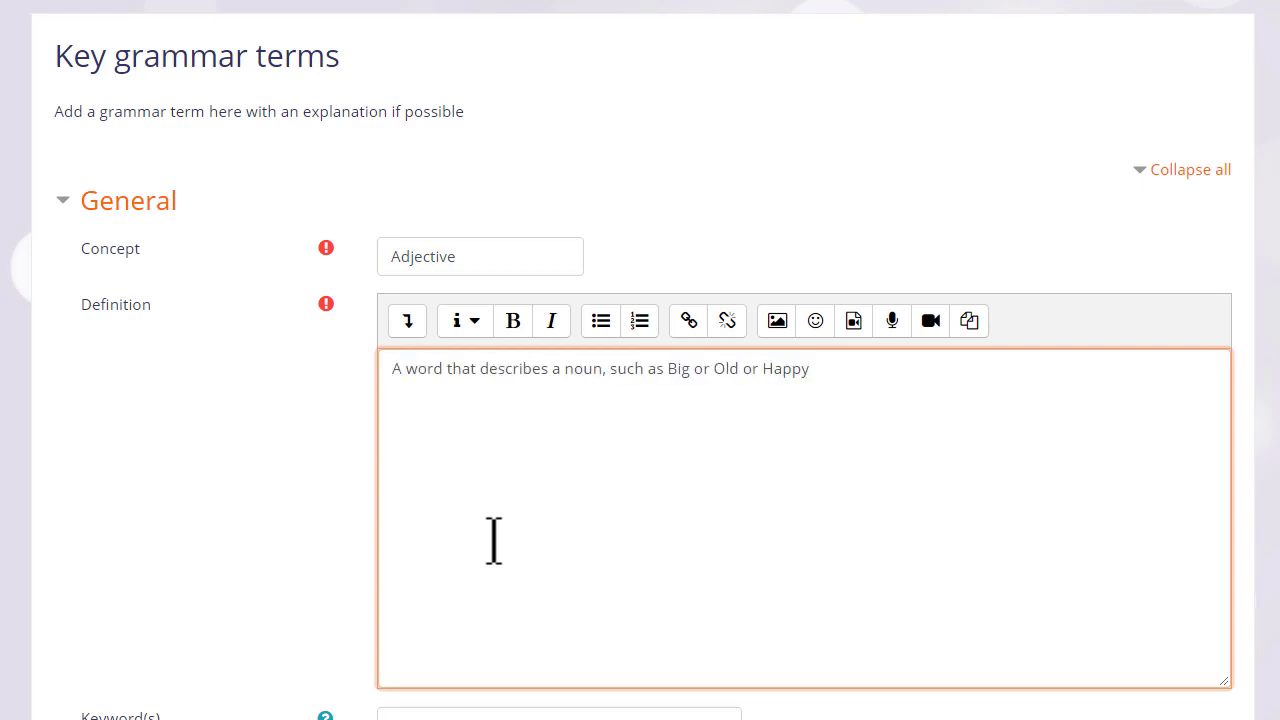
- Save the Adjective entry past the Keyword, Attachment, Auto-linking and Tags options
{"action": "scroll", "coordinate": [577, 611], "scroll_direction": "down", "scroll_amount": 3}
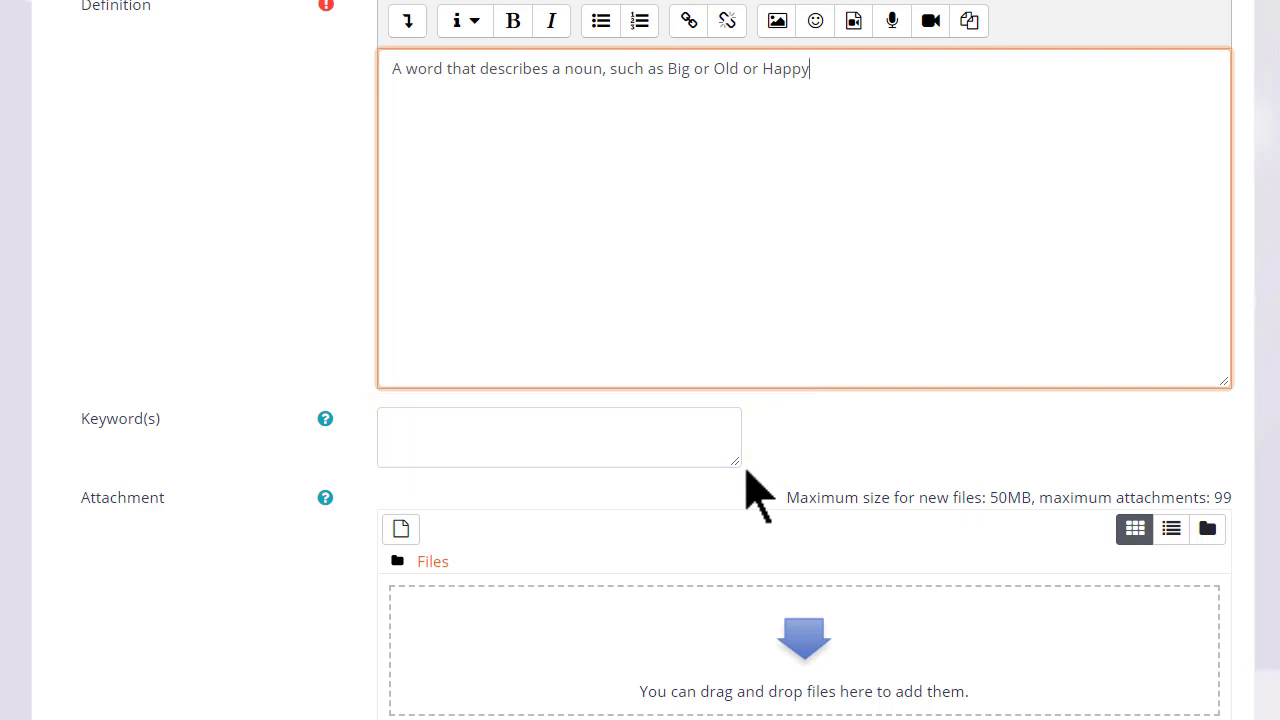
{"action": "scroll", "coordinate": [757, 495], "scroll_direction": "down", "scroll_amount": 2}
{"action": "scroll", "coordinate": [757, 495], "scroll_direction": "down", "scroll_amount": 2}
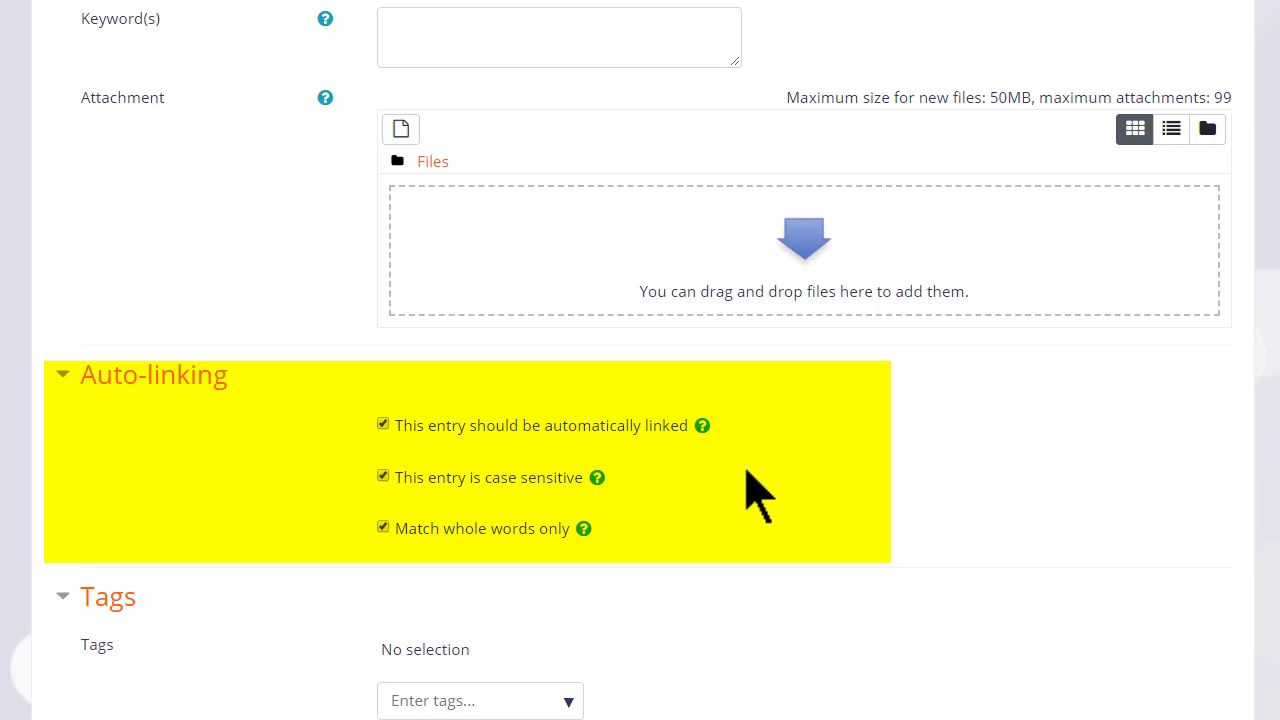
{"action": "scroll", "coordinate": [757, 495], "scroll_direction": "down", "scroll_amount": 1}
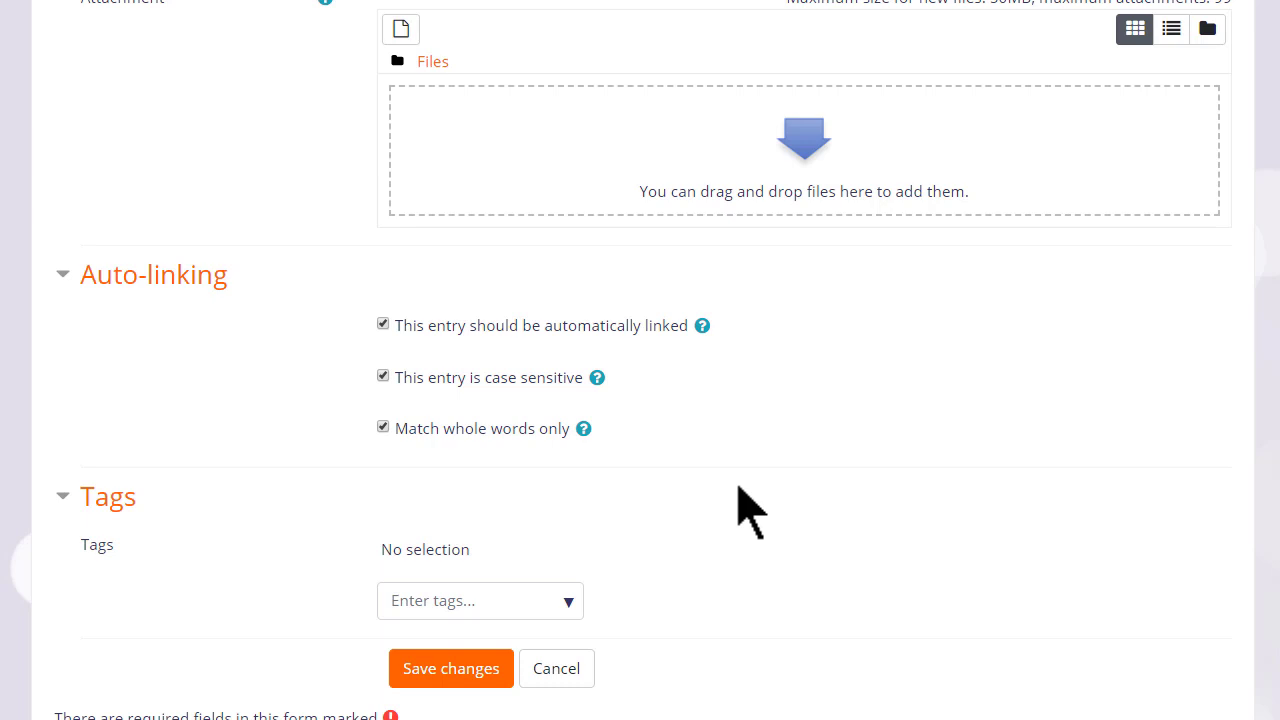
{"action": "left_click", "coordinate": [506, 671]}
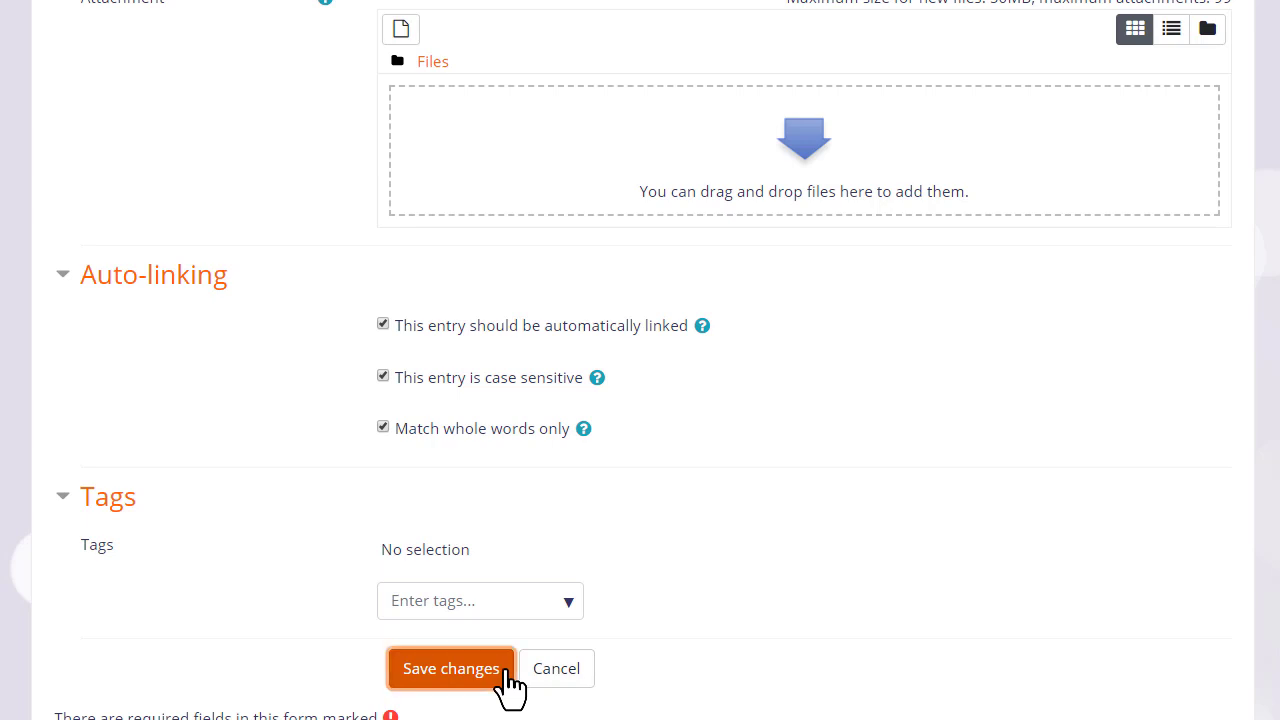